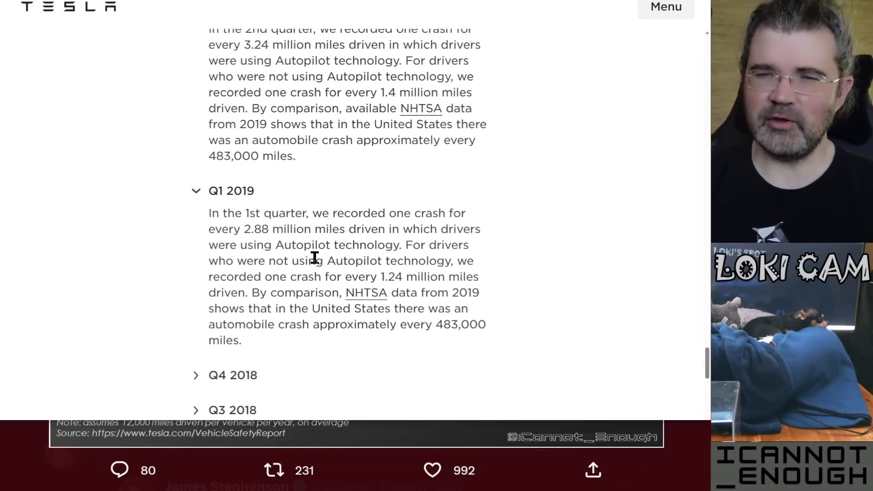
Return to the Miles Driven Per One Accident chart and its legend on Tesla's safety report page.
scroll(314, 258, up, 20)
scroll(314, 258, up, 20)
scroll(315, 258, up, 20)
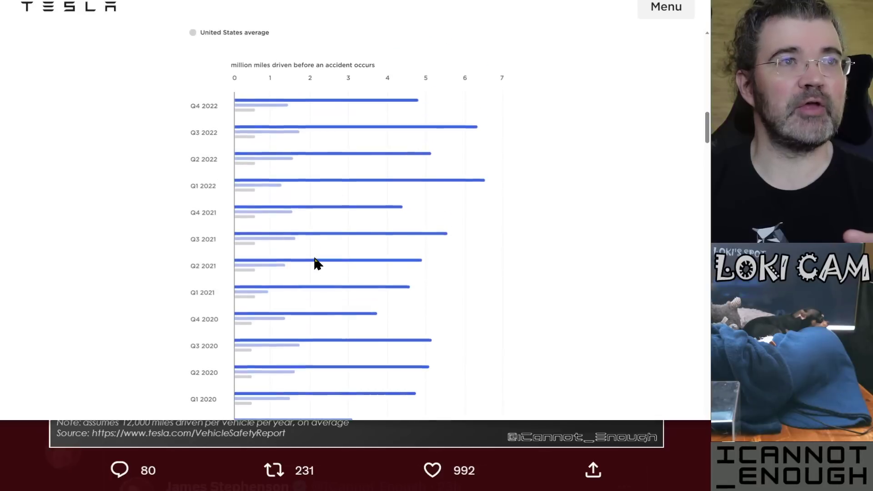
scroll(315, 258, up, 2)
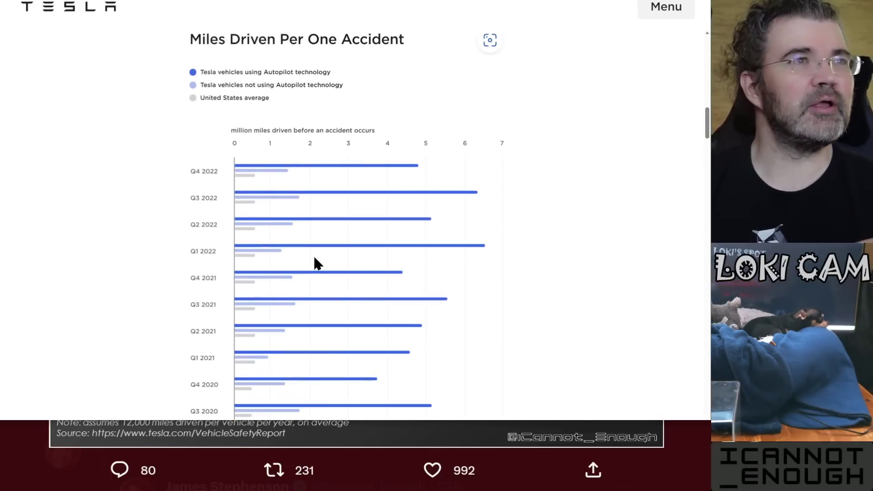
Switch back to the tweet, close the enlarged accident chart and view the reposted tweet with its chart.
key(alt+Tab)
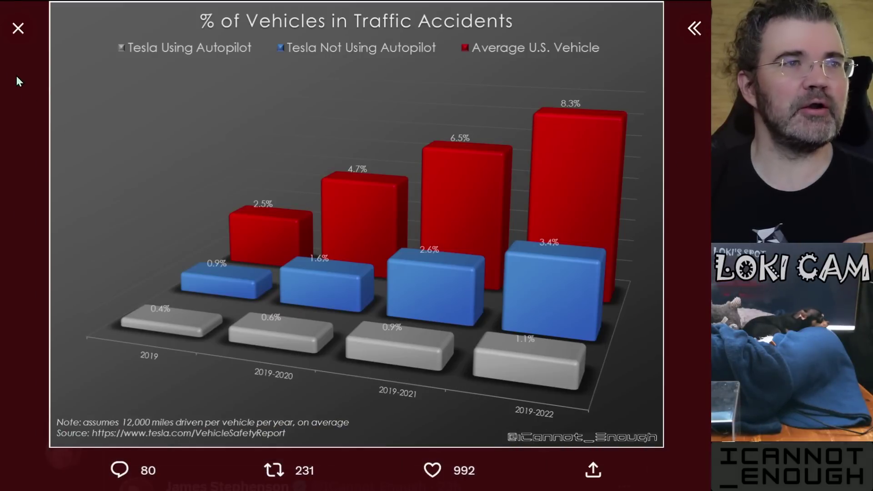
click(19, 28)
scroll(428, 287, down, 10)
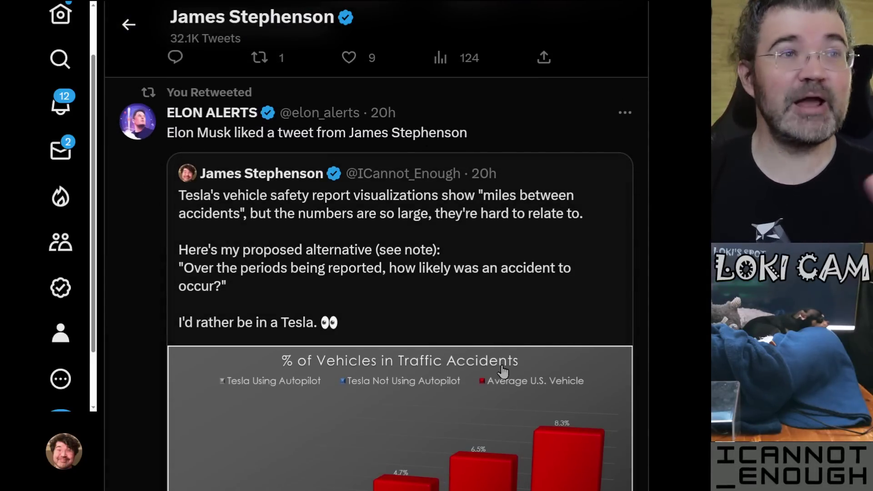
scroll(503, 372, down, 5)
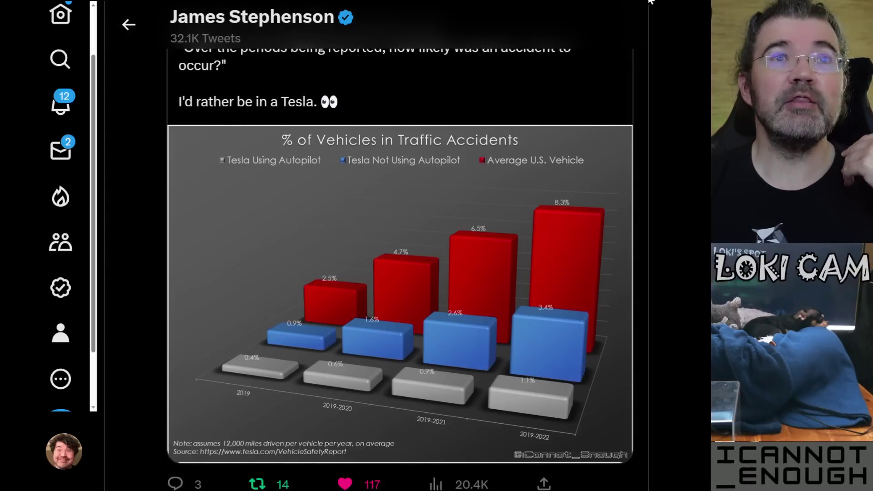
Switch to Excel and inspect the Tesla series and data labels in the % of Vehicles in Traffic Accidents chart.
key(alt+Tab)
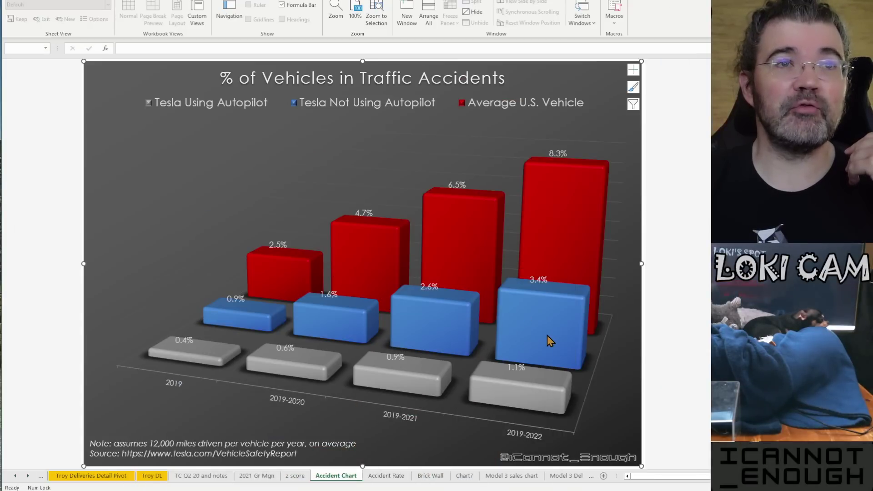
click(550, 213)
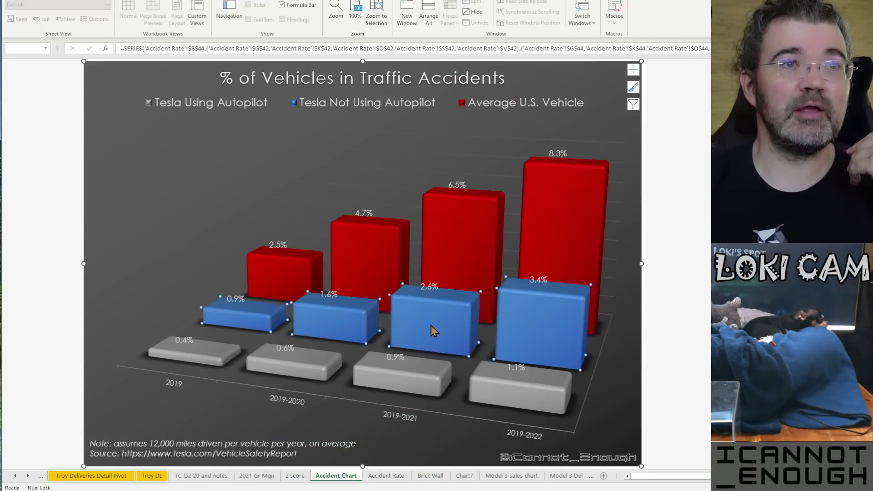
click(397, 385)
key(Escape)
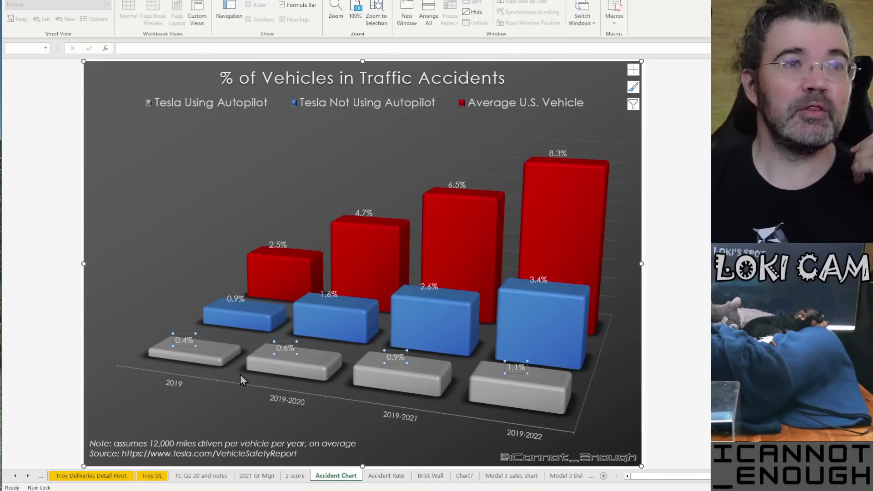
click(650, 295)
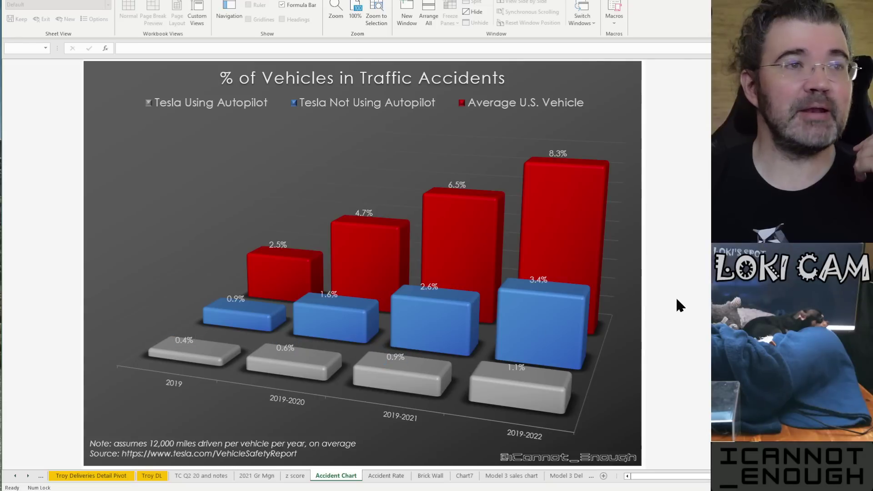
mouse_move(334, 372)
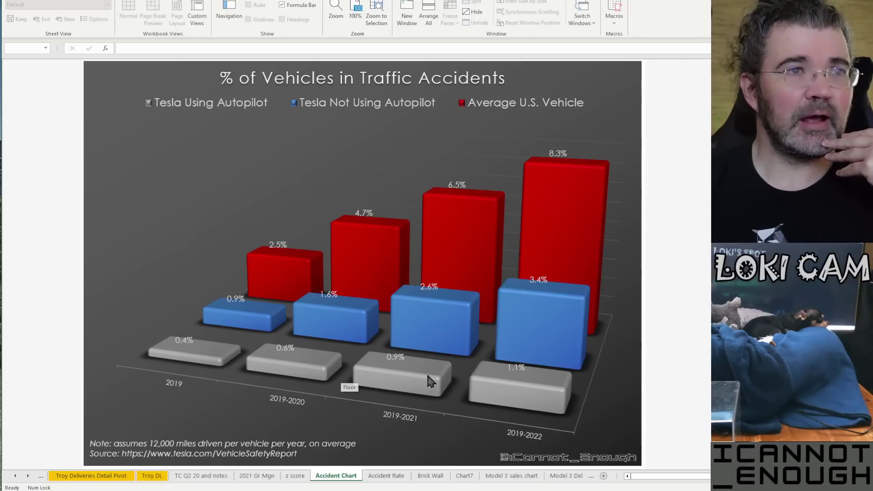
Open the Accident Rate sheet and enlarge its tables for reading.
click(385, 477)
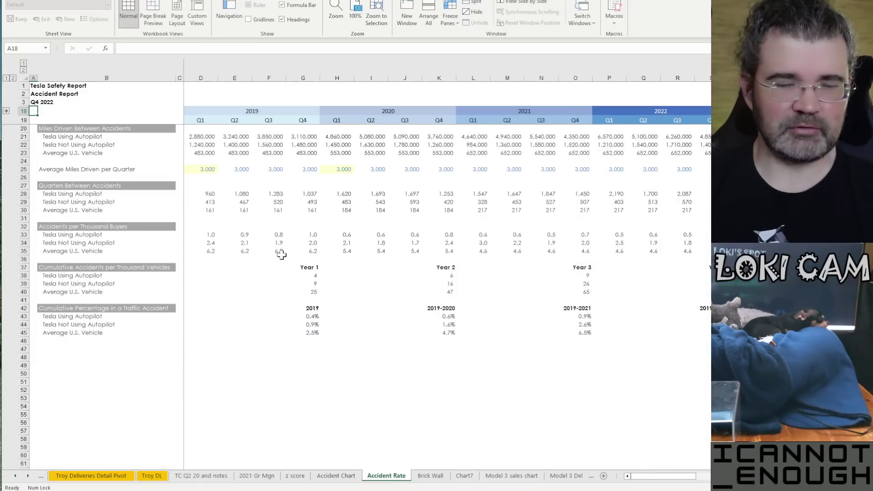
scroll(128, 165, up, 4)
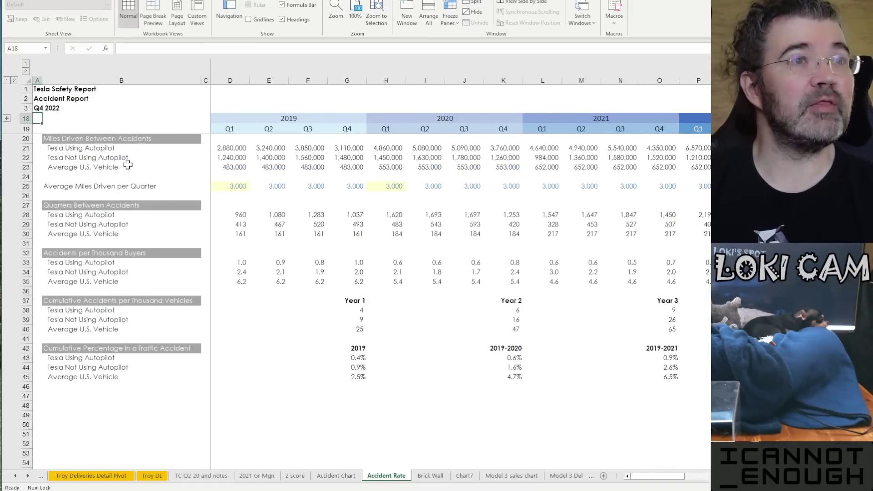
scroll(128, 164, up, 1)
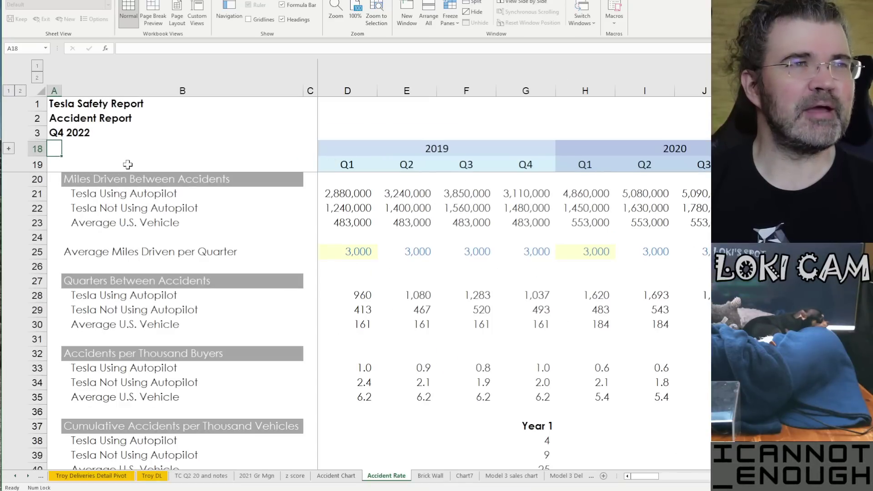
Examine the 2019 quarterly Miles Driven Between Accidents figures for all three vehicle groups.
click(122, 178)
key(Down)
key(Down)
key(Right)
key(Right)
key(Up)
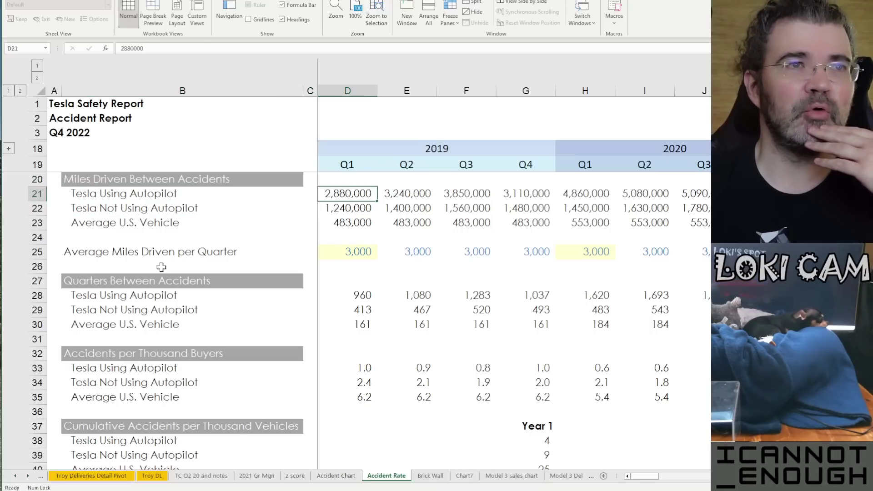
key(Right)
key(Right)
key(Right)
key(Down)
key(Left)
key(Left)
key(Left)
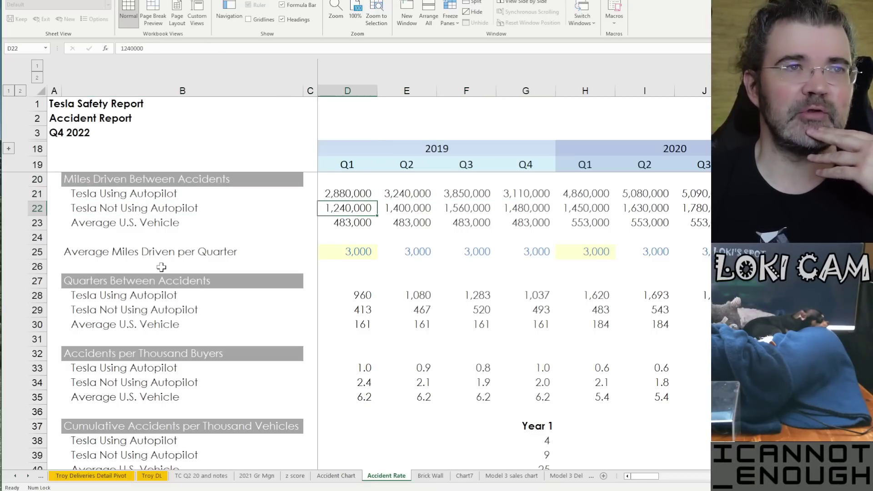
key(Down)
key(Right)
key(Right)
key(Right)
Check the sum of the four 2019 Average Miles Driven per Quarter values in D25:G25.
key(Down)
key(Down)
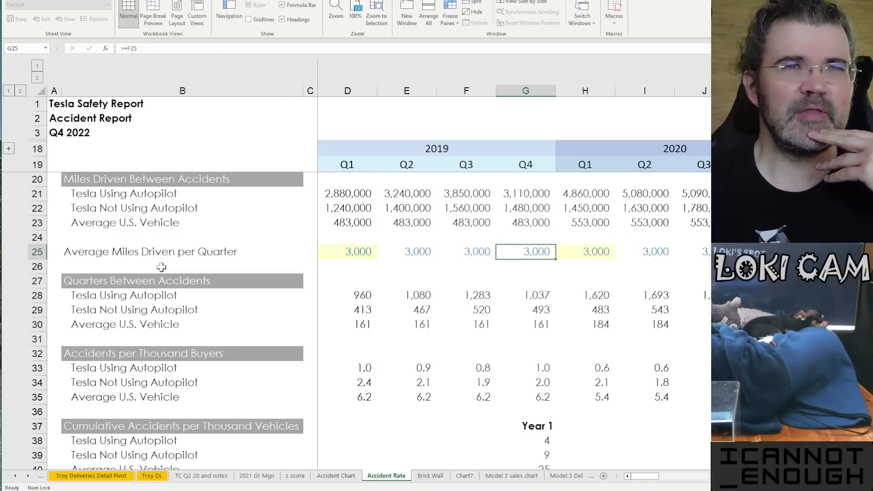
key(shift+Left)
key(shift+Left)
key(shift+Left)
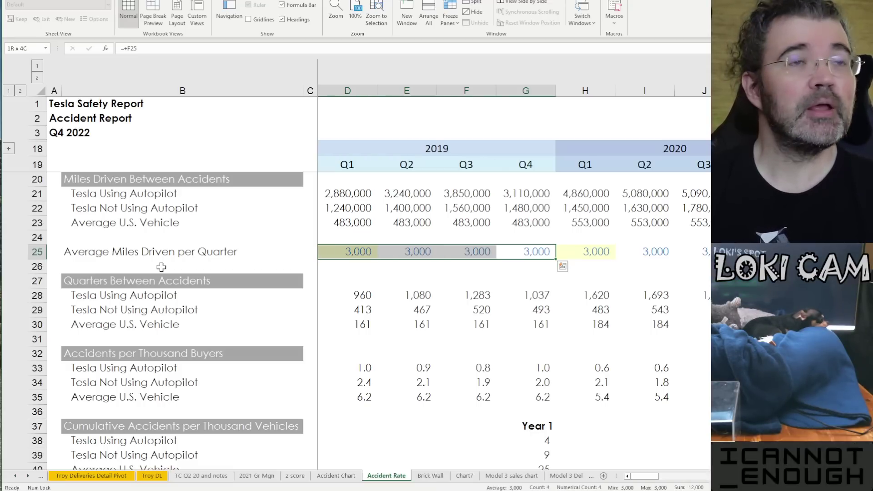
key(Left)
key(Left)
key(Left)
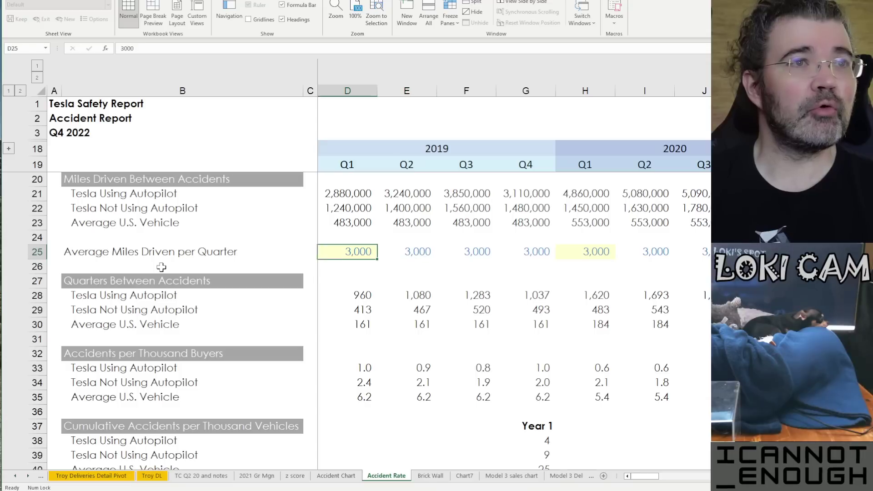
Inspect the cell references in the Quarters Between Accidents formula for Tesla Using Autopilot in D28.
key(Down)
key(Down)
key(Down)
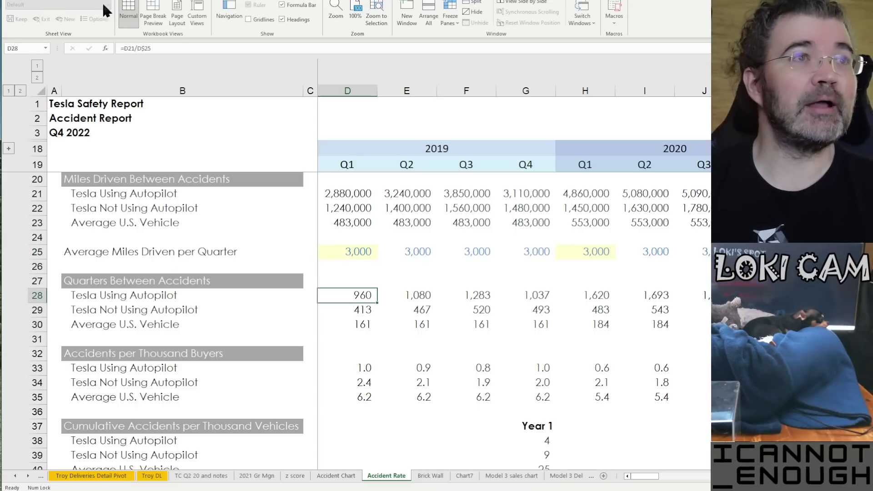
click(180, 47)
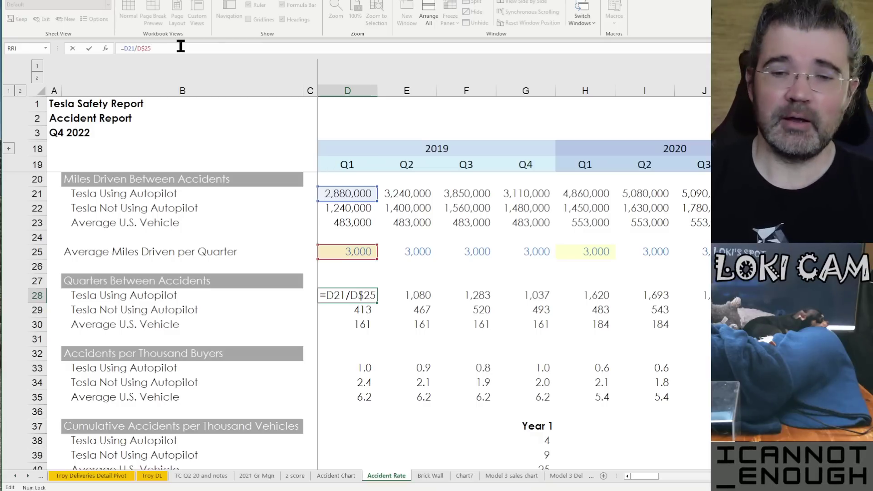
key(Return)
key(Up)
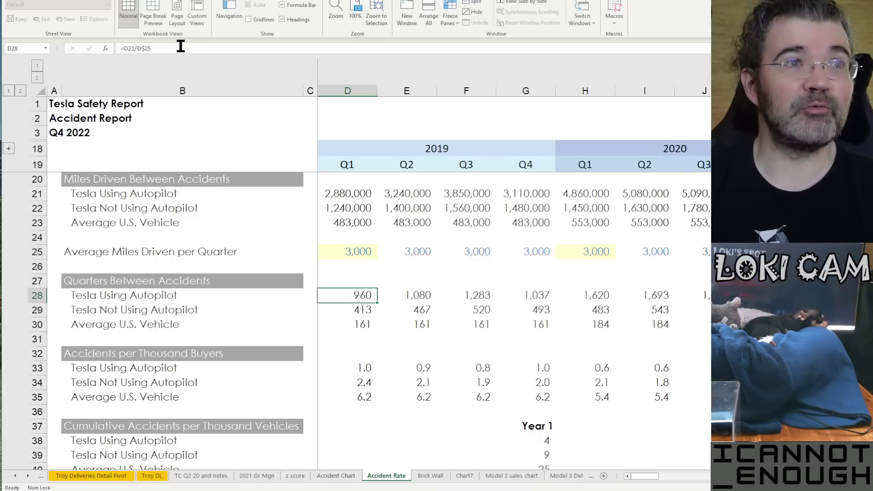
Inspect the Accidents per Thousand Buyers formula for Tesla Using Autopilot in D33.
key(Down)
key(Down)
key(Down)
key(Down)
key(Down)
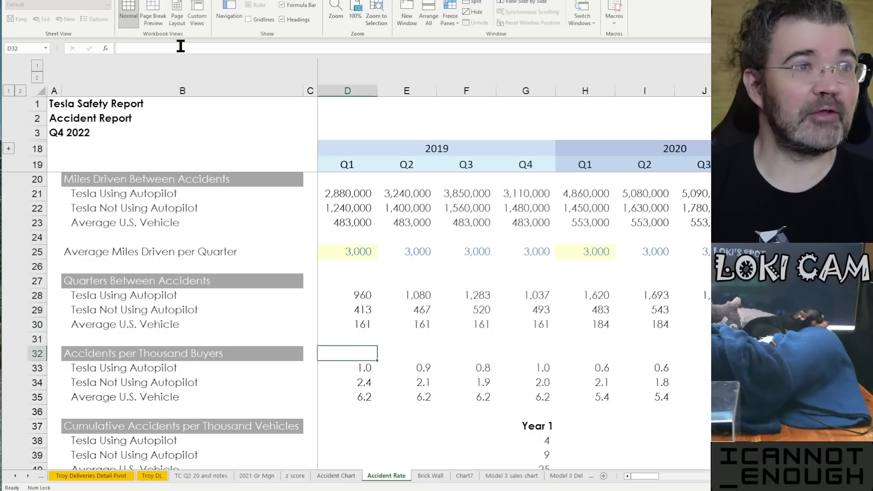
click(180, 45)
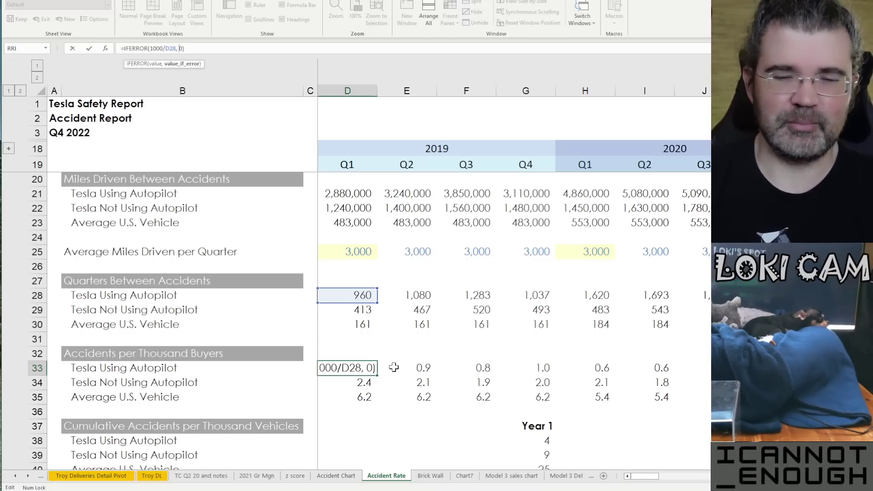
key(Return)
key(Up)
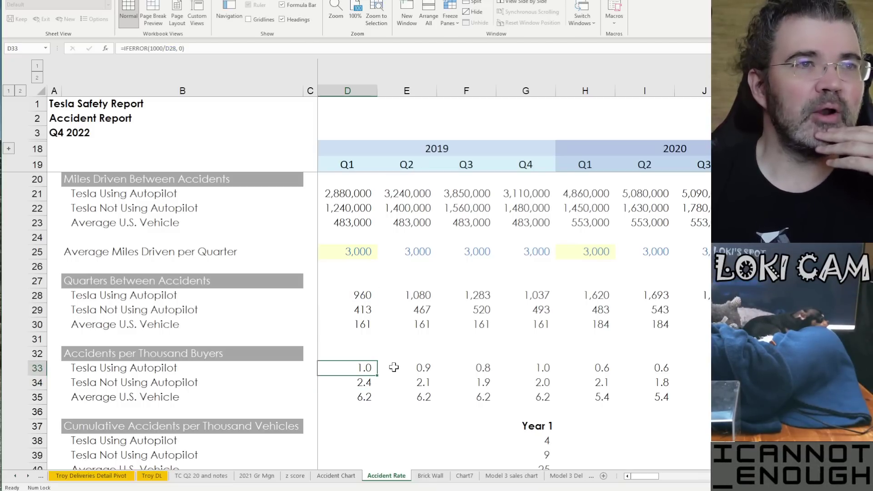
Compare the D28 quarters-between-accidents formula with the D33 accidents-per-thousand formula that refers to it.
key(Up)
key(Up)
key(Up)
key(Up)
key(Up)
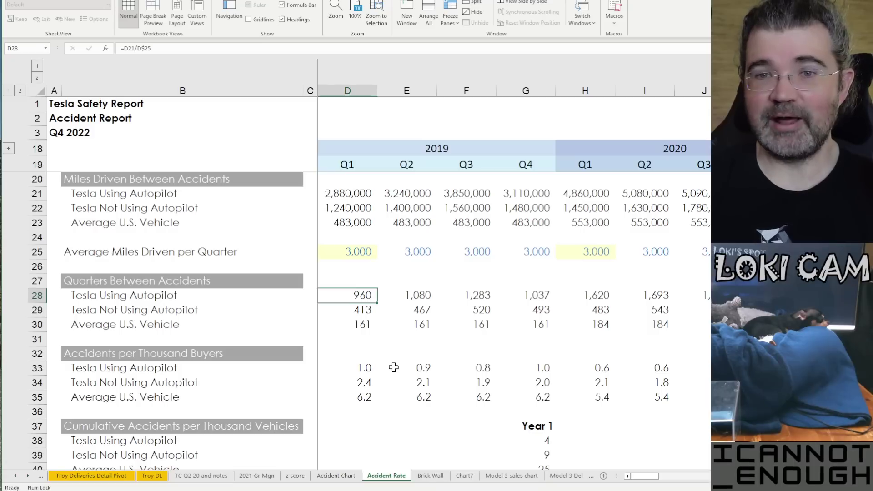
key(Down)
key(Down)
key(Down)
key(Down)
key(Down)
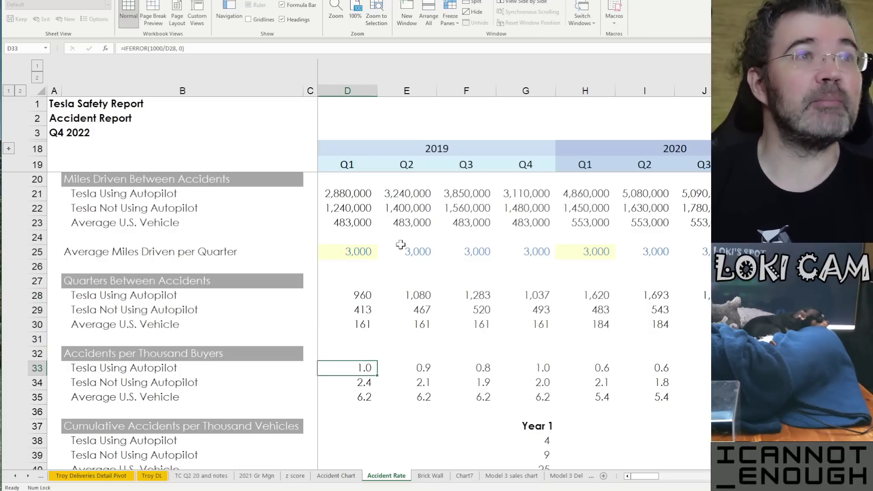
click(244, 45)
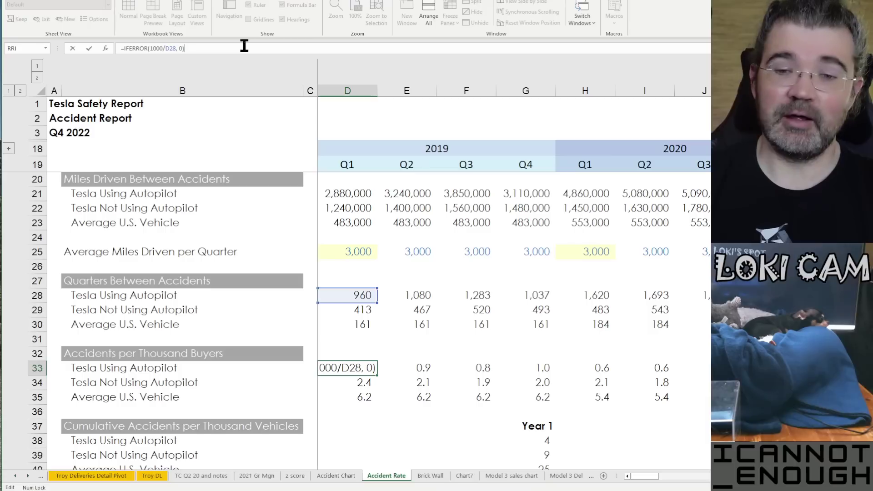
key(Return)
key(Up)
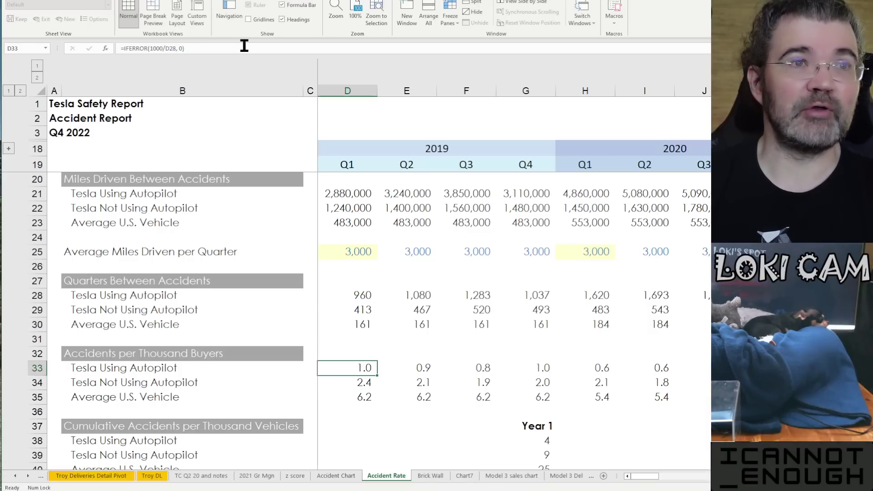
Examine the Tesla Using Autopilot accidents per thousand buyers across row 33, from Q1 2019 to Q4 2022.
key(Right)
key(Right)
key(Right)
key(Left)
key(Left)
key(Left)
key(Right)
key(Right)
key(Right)
key(Right)
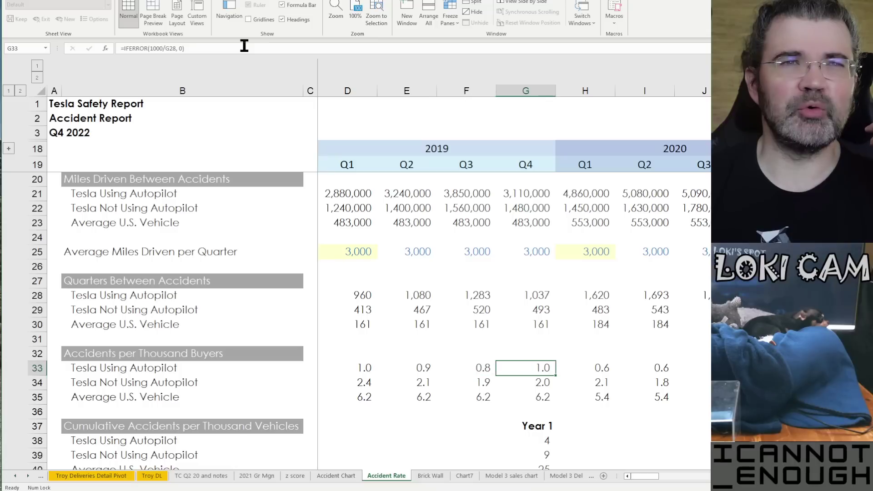
key(Left)
key(Left)
key(Left)
key(Left)
key(Right)
key(Right)
key(Right)
key(Right)
key(Right)
key(Right)
key(Right)
key(Right)
key(Right)
key(Right)
key(Right)
key(Right)
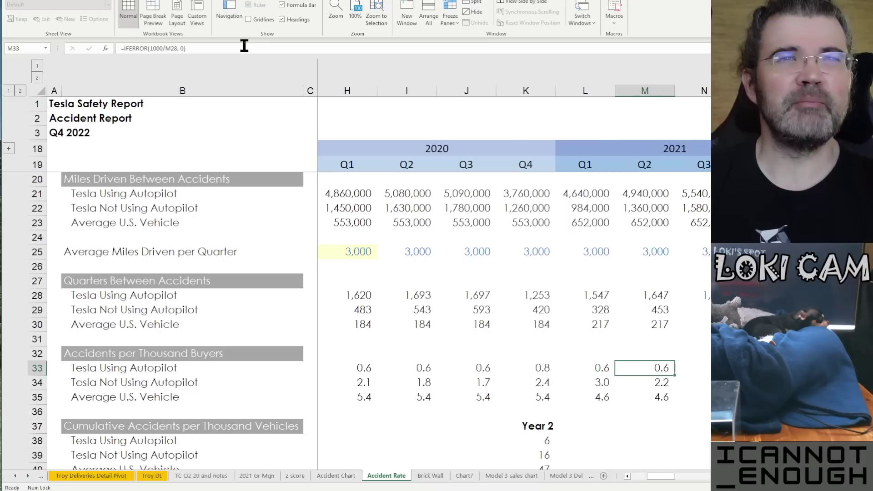
key(Right)
key(Right)
key(Right)
key(Right)
key(Right)
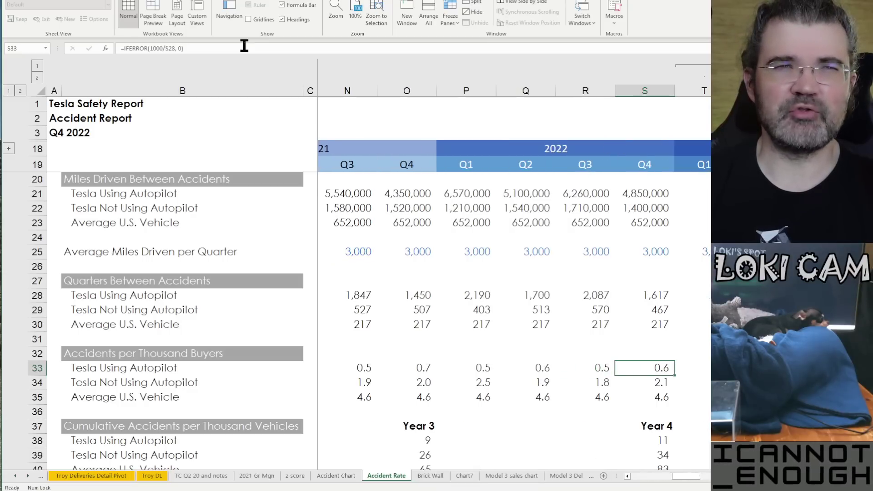
Return to Q1 2019 and compare the Tesla Not Using Autopilot accidents per thousand buyers in D34 with D33.
key(Left)
key(Left)
key(Left)
key(Left)
key(Left)
key(Left)
key(Left)
key(Left)
key(Left)
key(Left)
key(Left)
key(Left)
key(Left)
key(Left)
key(Left)
key(Left)
key(Left)
key(Left)
key(Left)
key(Left)
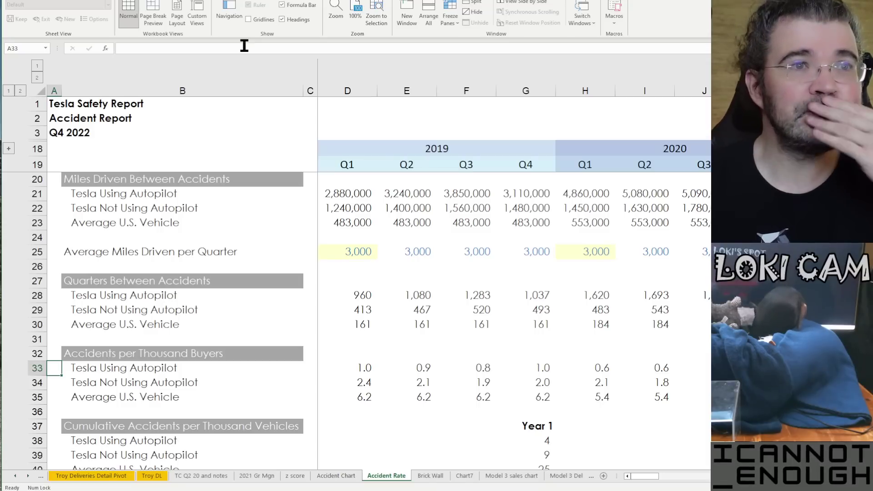
key(Down)
key(Right)
key(Right)
key(Right)
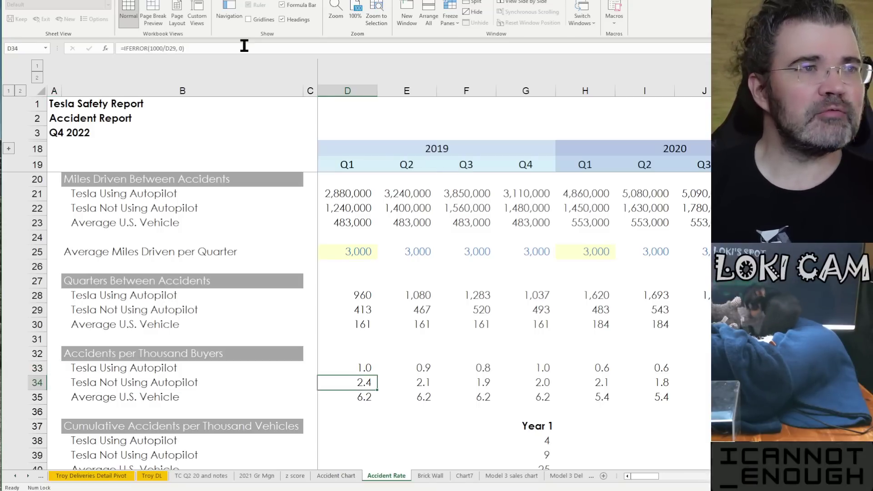
key(Up)
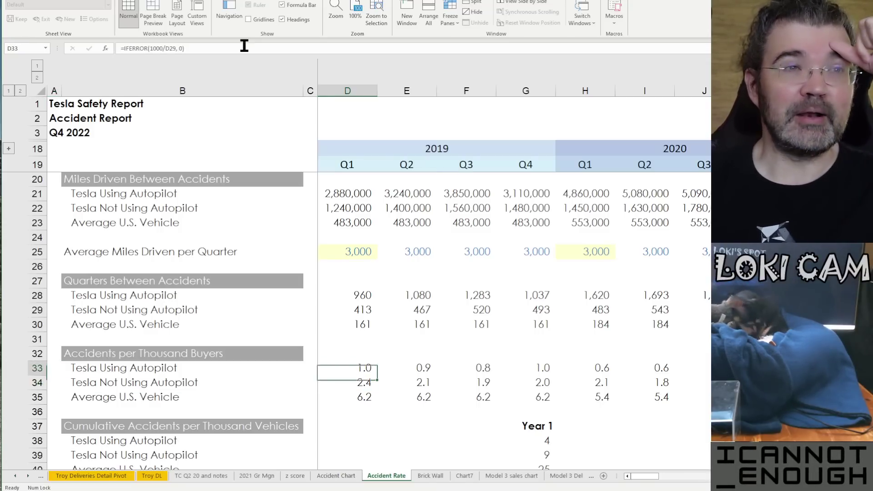
key(Down)
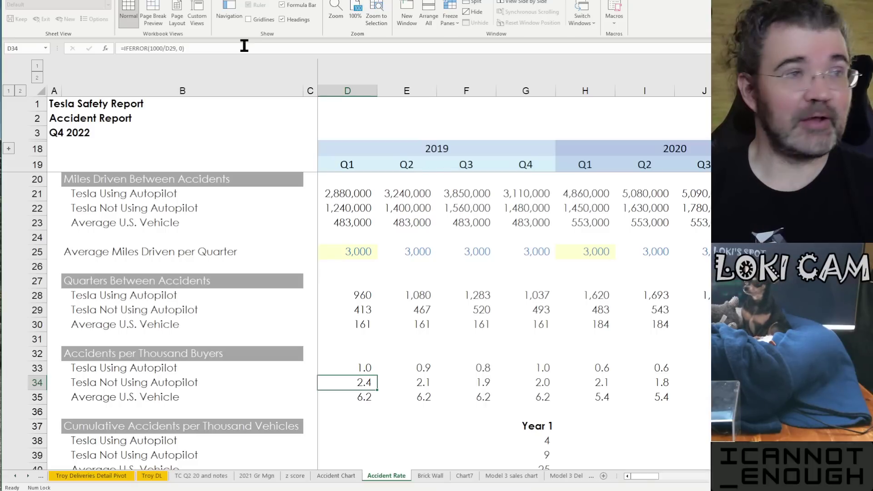
Check the Average U.S. Vehicle accidents per thousand in D35, and inspect the Year 1 cumulative Tesla Using Autopilot formula in G38.
key(Down)
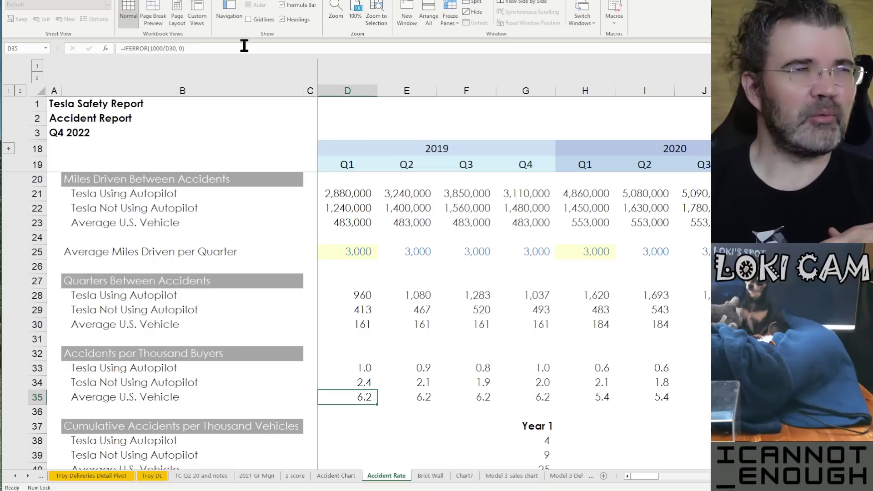
key(Down)
key(Down)
key(Down)
key(Down)
key(Down)
key(Up)
key(Up)
key(Right)
key(Right)
key(Right)
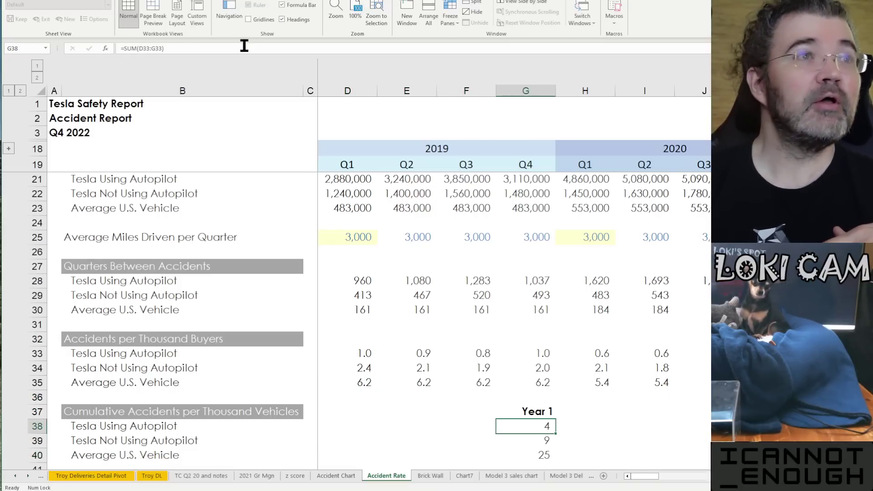
key(F2)
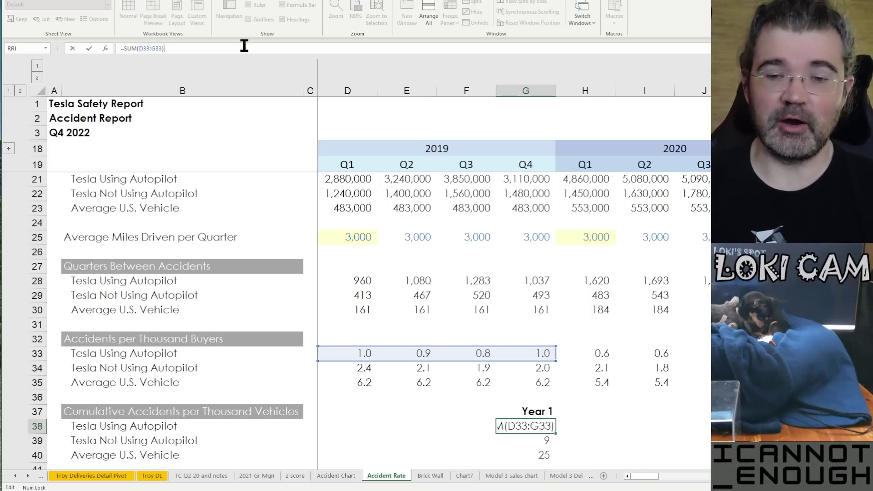
key(Escape)
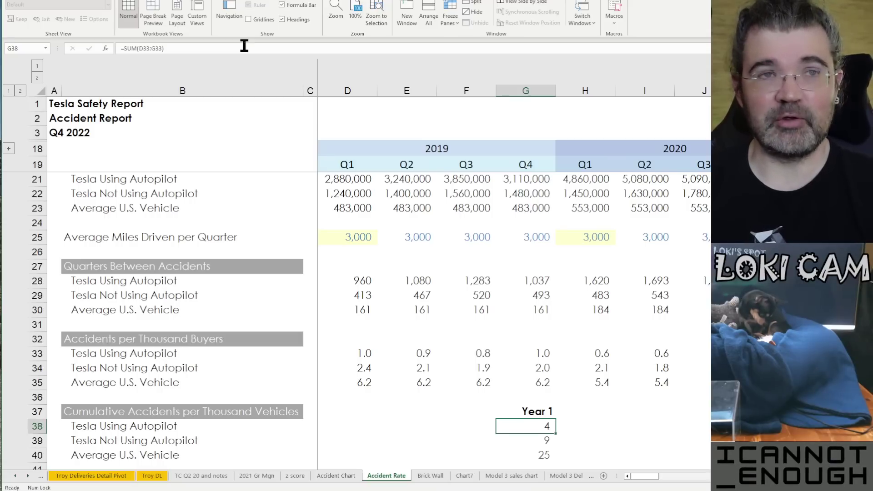
Trace the G38 total back to the Q4 2019 quarterly figure in G33, and review the other Year 1 totals in G39 and G40.
key(Up)
key(Up)
key(Up)
key(Up)
key(Up)
key(Down)
key(Down)
key(Down)
key(Down)
key(Down)
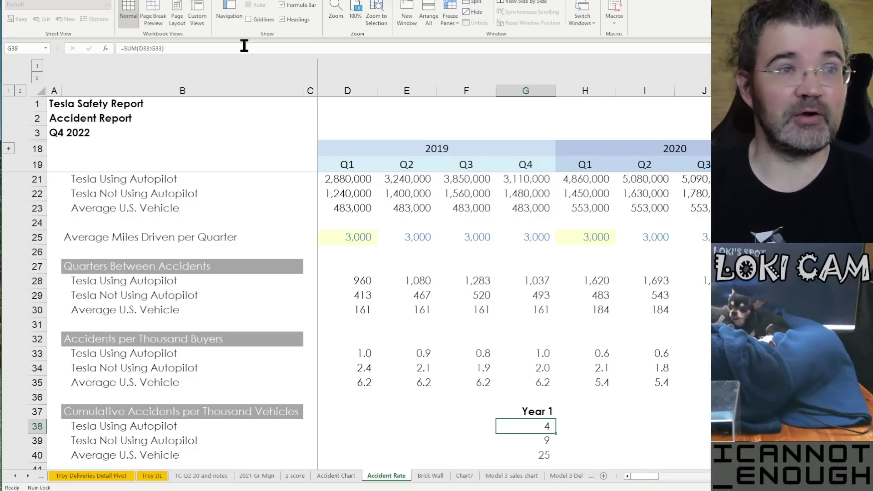
key(Down)
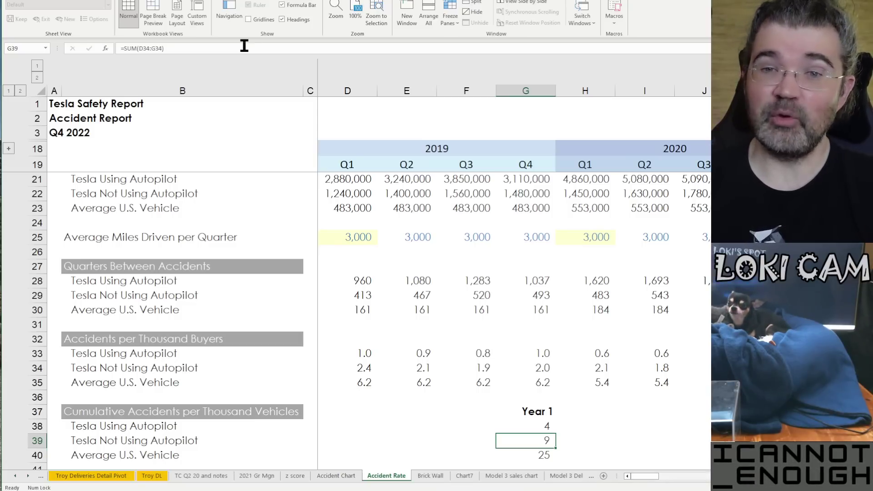
key(Down)
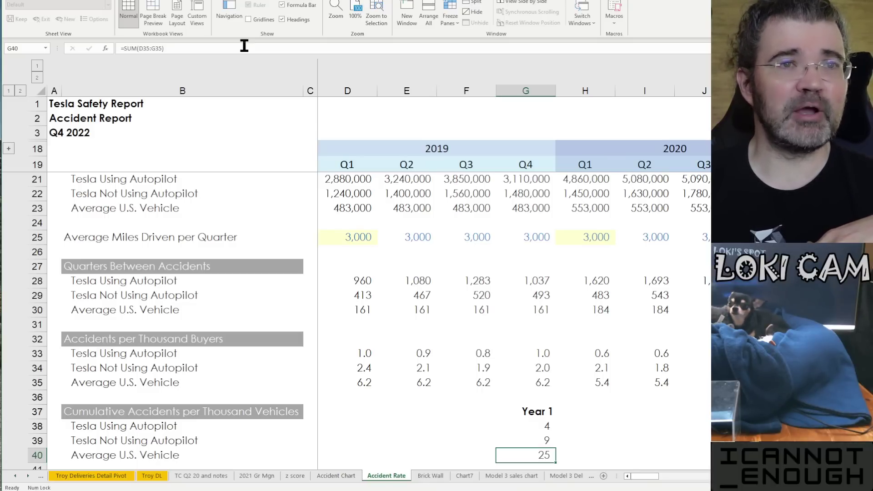
Inspect the Year 2 cumulative accidents formulas in K38 to K40, which add the 2020 quarters to the Year 1 totals.
key(Right)
key(Right)
key(Right)
key(Up)
key(Up)
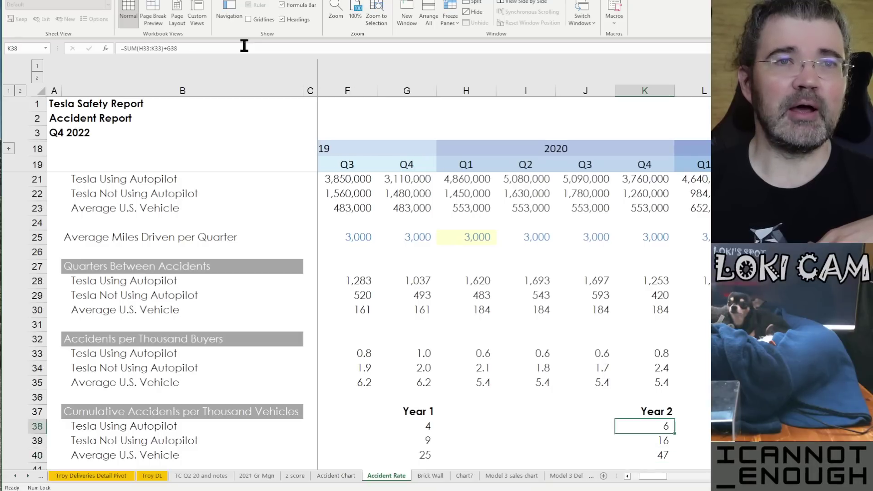
key(F2)
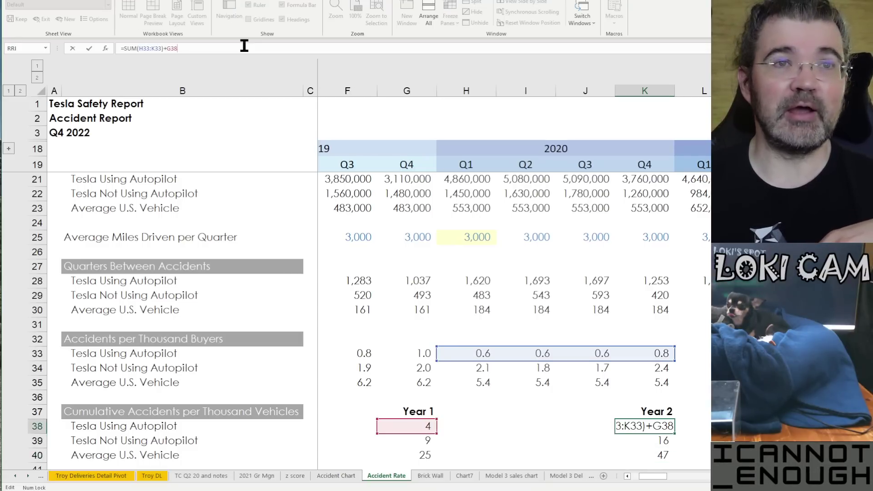
key(Return)
key(F2)
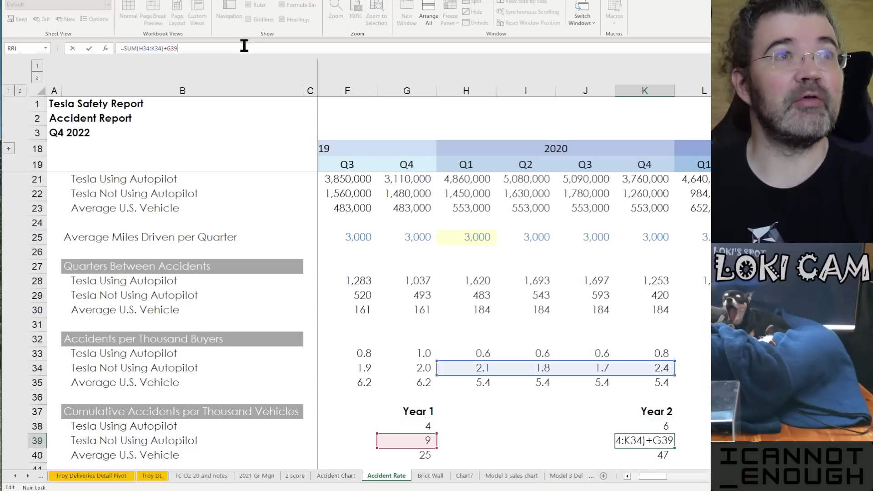
key(Return)
key(F2)
key(Return)
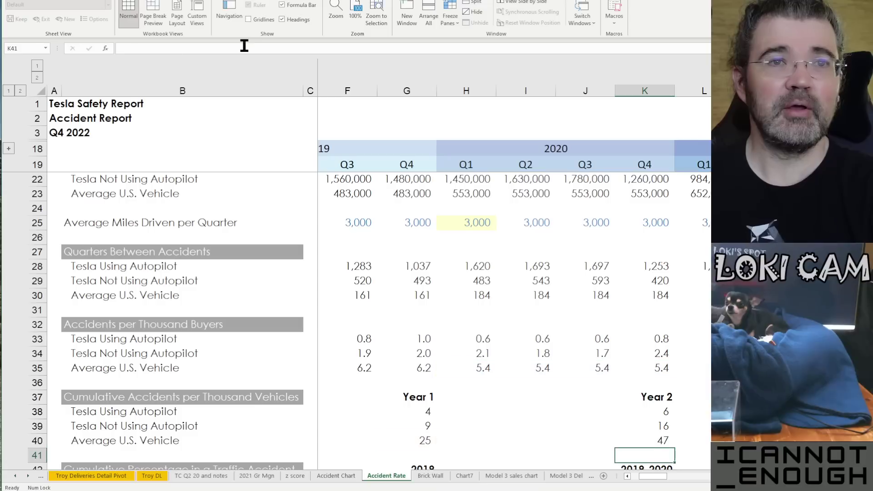
Compare the Average U.S. Vehicle cumulative accidents for Year 1 in G40 with those for Year 2 in K40.
key(Up)
key(Left)
key(Left)
key(Left)
key(Left)
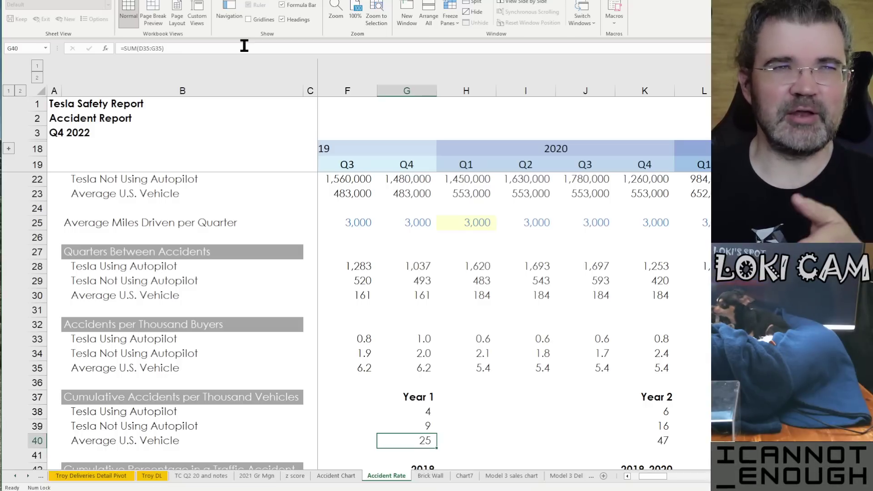
key(Right)
key(Right)
key(Right)
key(Right)
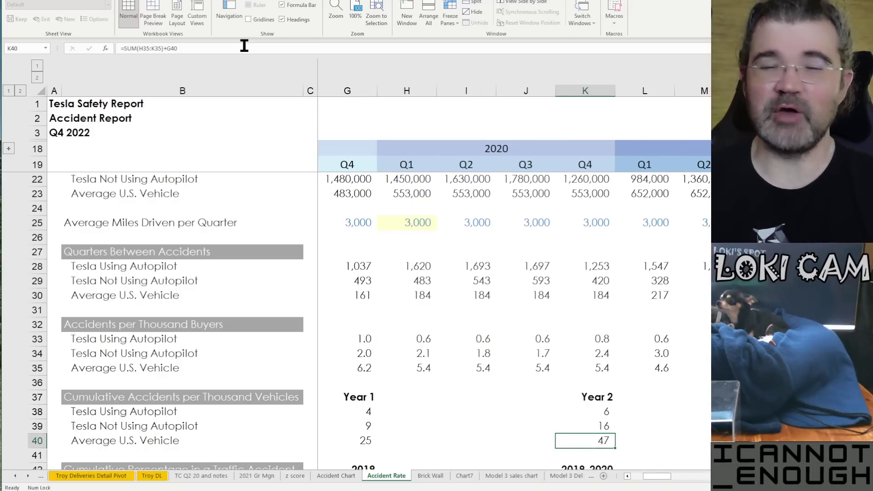
key(Left)
key(Left)
key(Left)
key(Left)
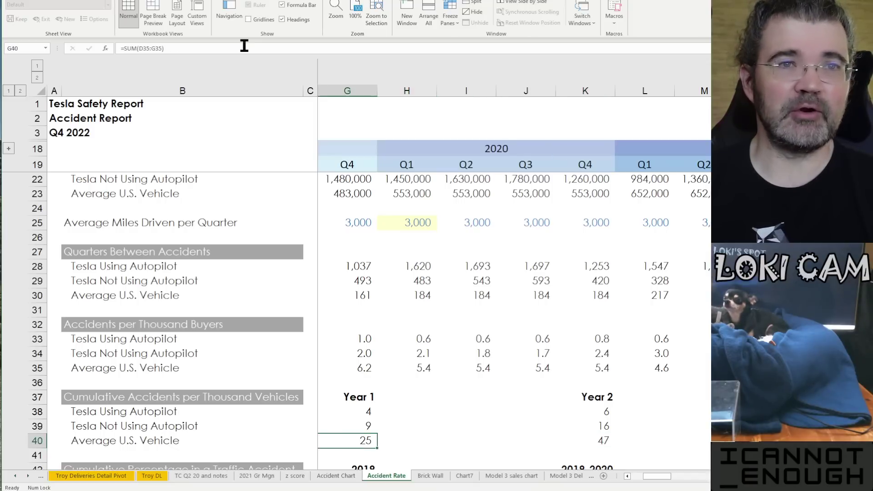
key(Right)
key(Right)
key(Right)
key(Right)
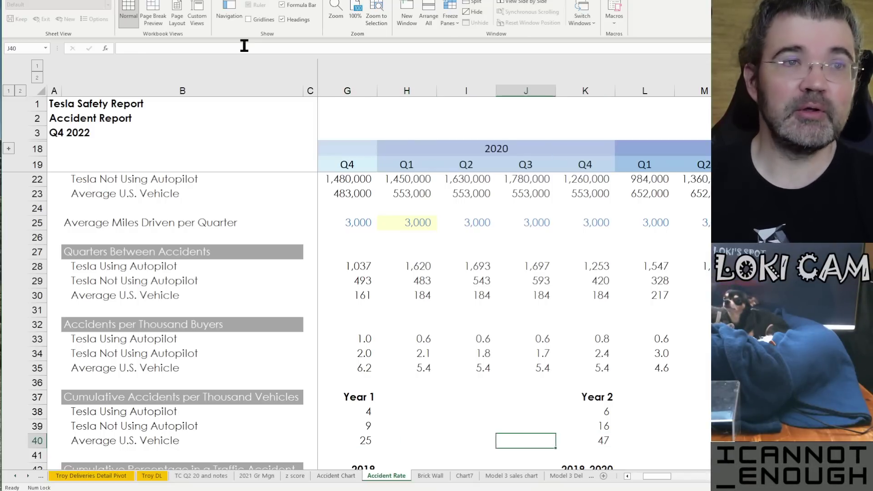
Follow the Average U.S. Vehicle cumulative accidents along row 40 to Year 3 in O40 and Year 4 in S40.
key(Right)
key(Right)
key(Right)
key(Right)
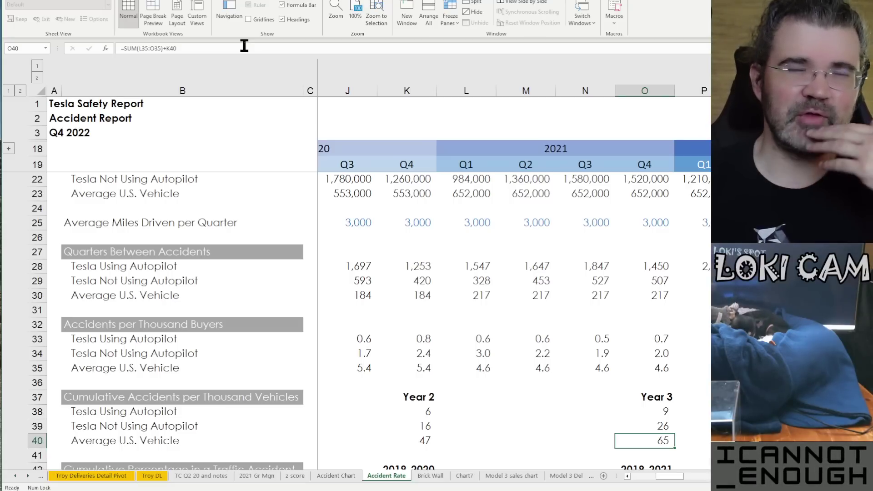
key(Right)
key(Right)
key(Right)
key(Right)
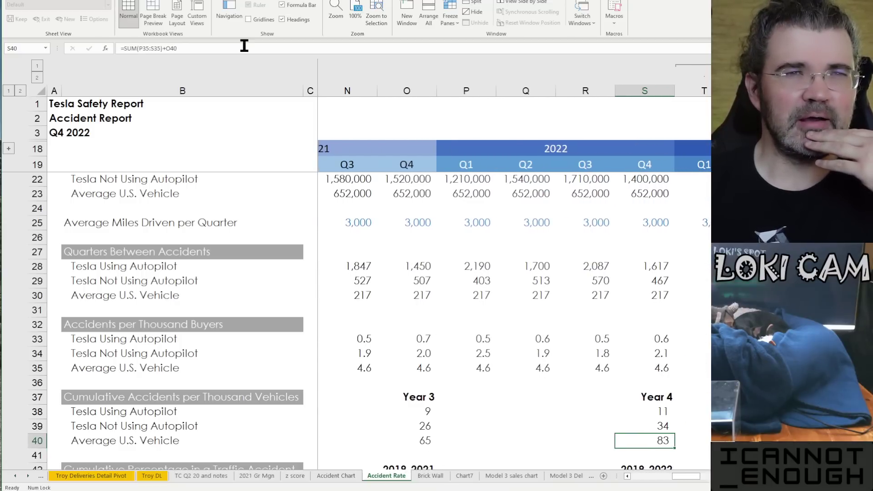
key(Left)
key(Left)
key(Left)
key(Right)
key(Right)
key(Right)
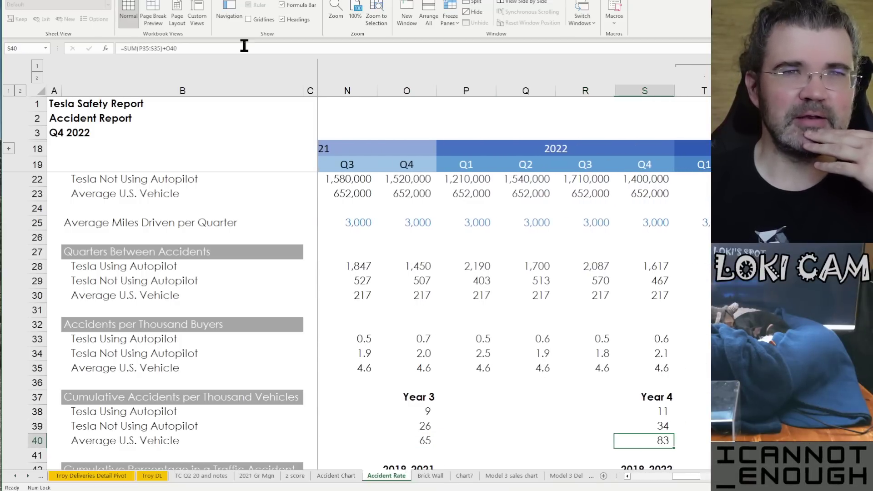
Go back along row 40 through the earlier years to the Year 1 Average U.S. Vehicle total in G40.
key(Right)
key(Left)
key(Left)
key(Left)
key(Left)
key(Left)
key(Left)
key(Left)
key(Left)
key(Left)
key(Left)
key(Left)
key(Left)
key(Left)
key(Left)
key(Left)
key(Left)
key(Left)
key(Left)
key(Left)
key(Right)
key(Right)
key(Right)
key(Right)
key(Right)
key(Right)
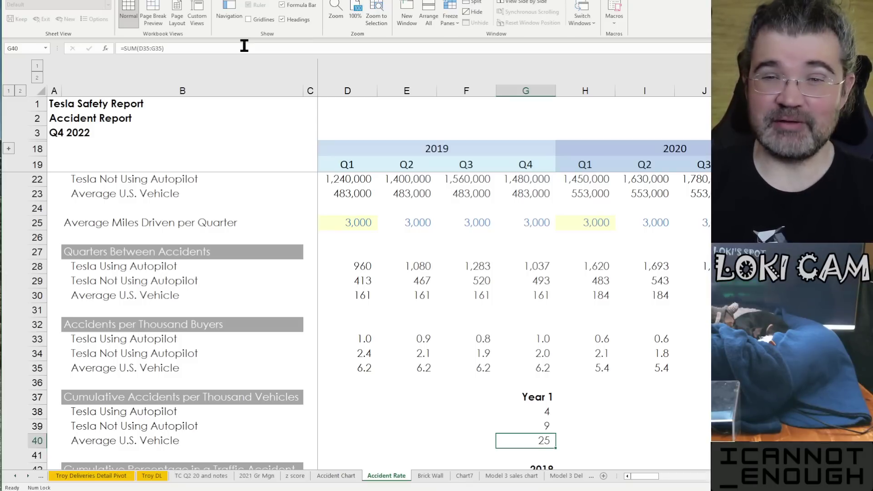
Compare the Year 2 cumulative accidents of the Average U.S. Vehicle with both Tesla rows in K38 to K40.
key(Right)
key(Right)
key(Right)
key(Right)
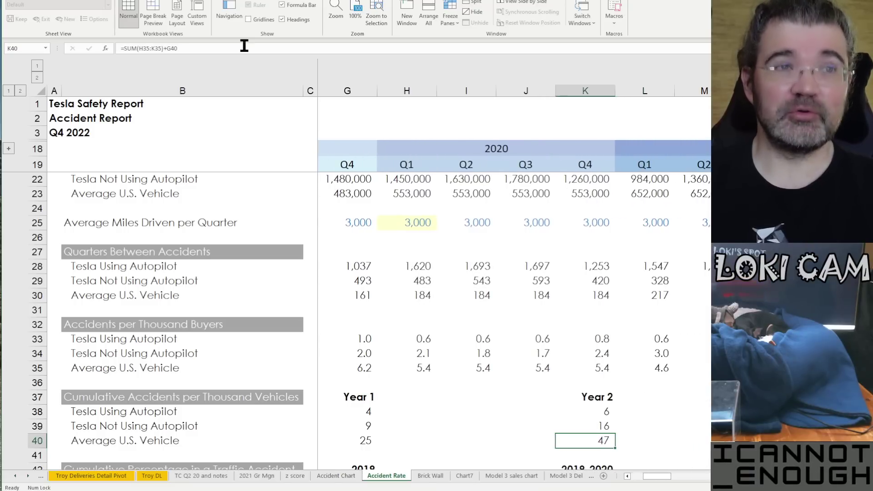
key(Up)
key(Up)
key(Down)
key(Up)
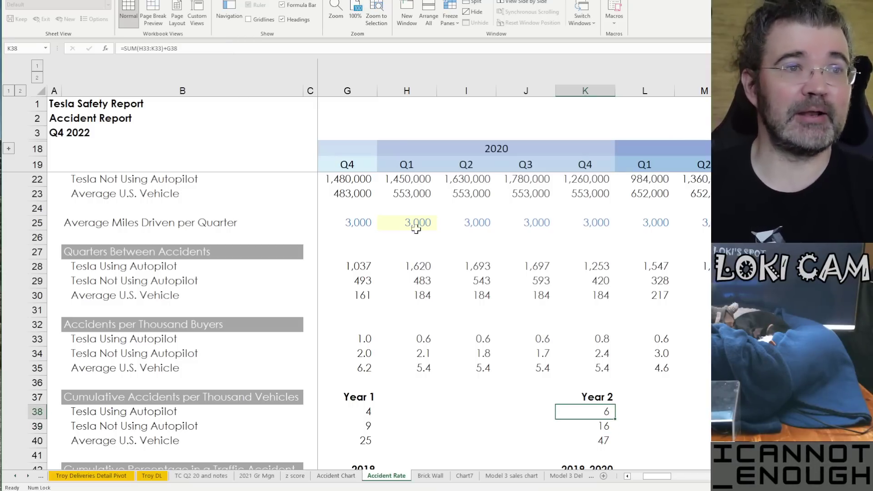
Inspect how the 2019 cumulative accident percentage for Tesla Using Autopilot in G43 is calculated from the Year 1 total in G38.
scroll(448, 341, down, 4)
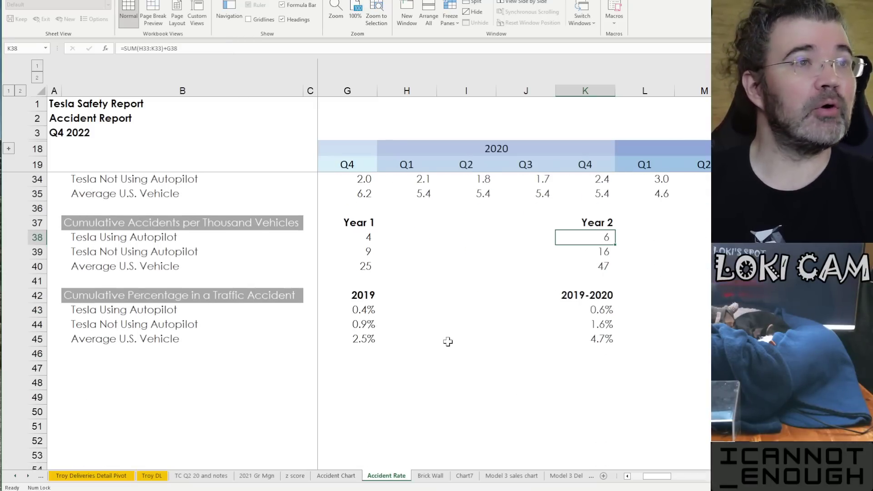
scroll(448, 341, up, 1)
key(Left)
key(Left)
key(Left)
key(Left)
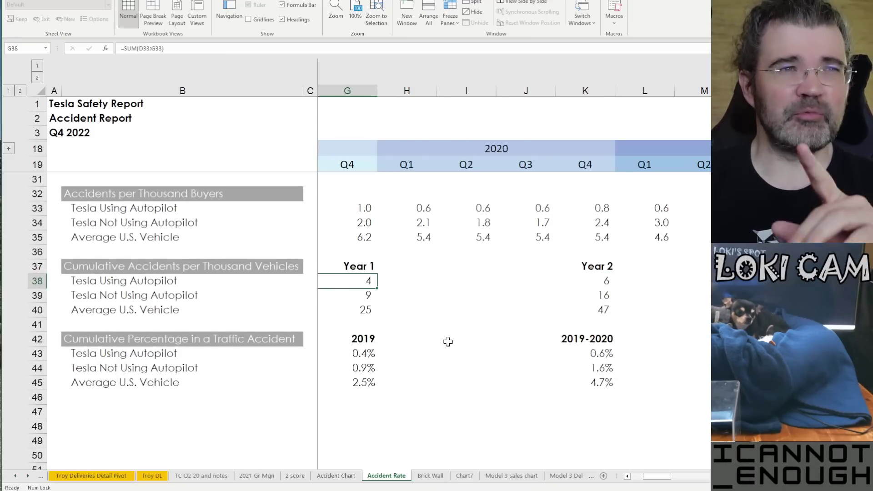
key(Down)
key(Down)
key(Down)
key(Down)
key(Down)
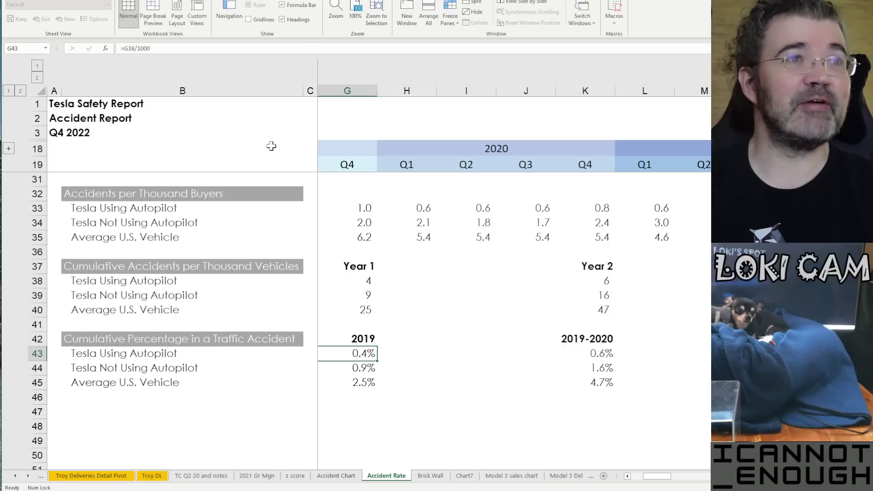
click(165, 47)
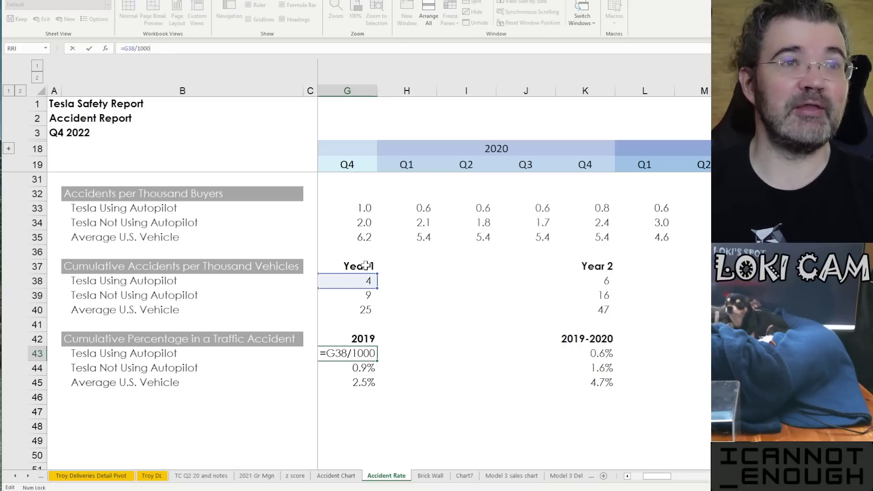
key(Return)
Trace the 2019 percentage back up column G to the Quarters Between Accidents figures, and return to G43.
key(Up)
key(Up)
key(Up)
key(Up)
key(Up)
key(Up)
key(Up)
key(Up)
key(Up)
key(Up)
key(Up)
key(Up)
key(Up)
key(Up)
key(Up)
key(Up)
key(Down)
key(Down)
key(Down)
key(Down)
key(Down)
key(Down)
key(Down)
key(Down)
key(Down)
key(Down)
key(Down)
key(Down)
key(Down)
key(Down)
key(Down)
key(Down)
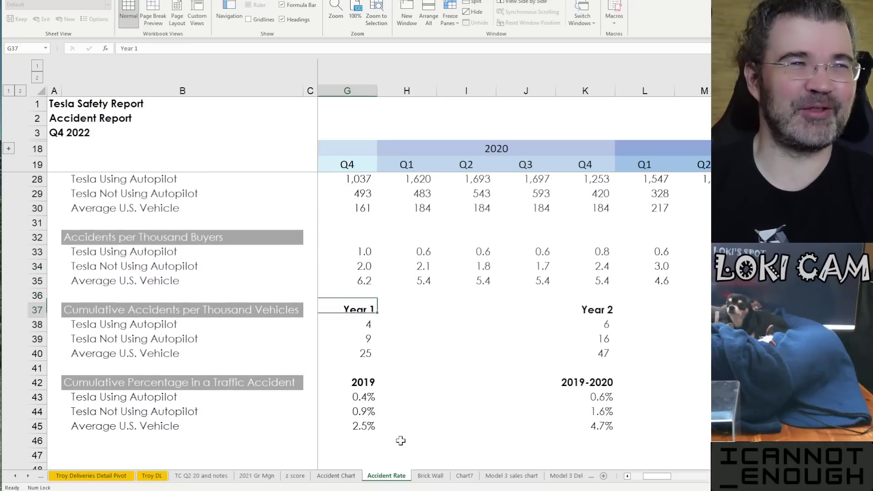
key(Down)
key(Down)
key(Up)
key(Up)
key(Up)
key(Up)
key(Down)
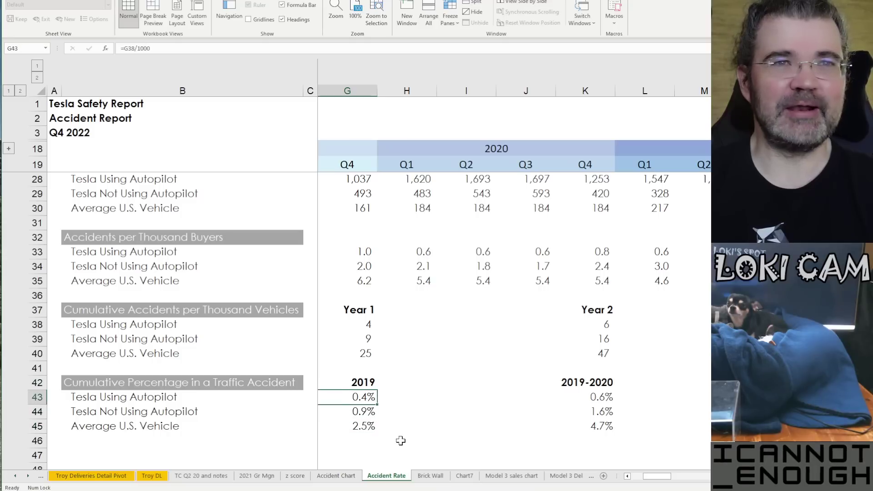
Go across from the 2019 percentage to the 2019-2020 column and up to the Year 2 cumulative accidents for Tesla Using Autopilot.
key(Right)
key(Right)
key(Right)
key(Right)
key(Right)
key(Left)
key(Up)
key(Up)
key(Up)
key(Up)
key(Up)
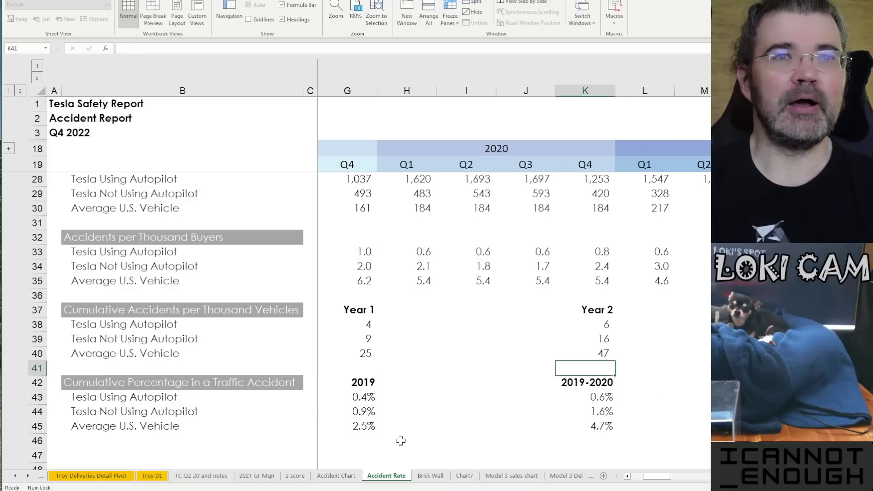
Inspect how the 2019-2020 accident percentage for Tesla Using Autopilot in K43 is calculated from the Year 2 total in K38.
key(Down)
key(Down)
key(Down)
key(Down)
key(Down)
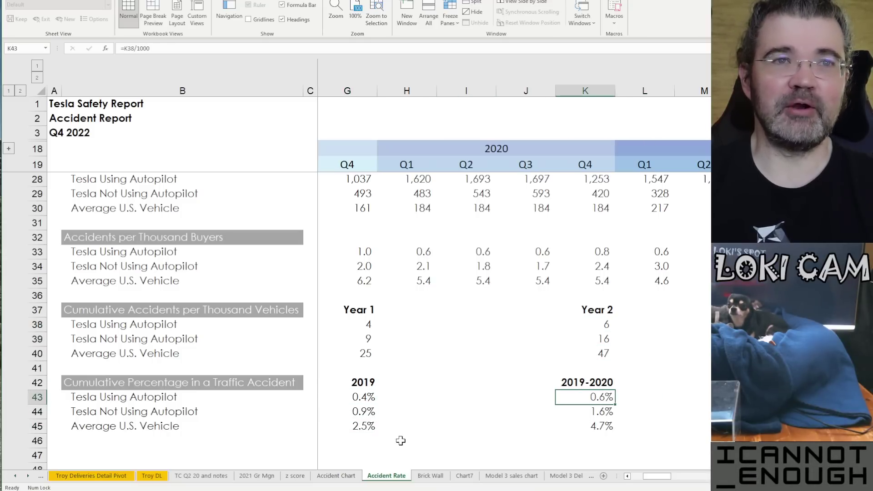
click(202, 45)
key(Return)
key(Up)
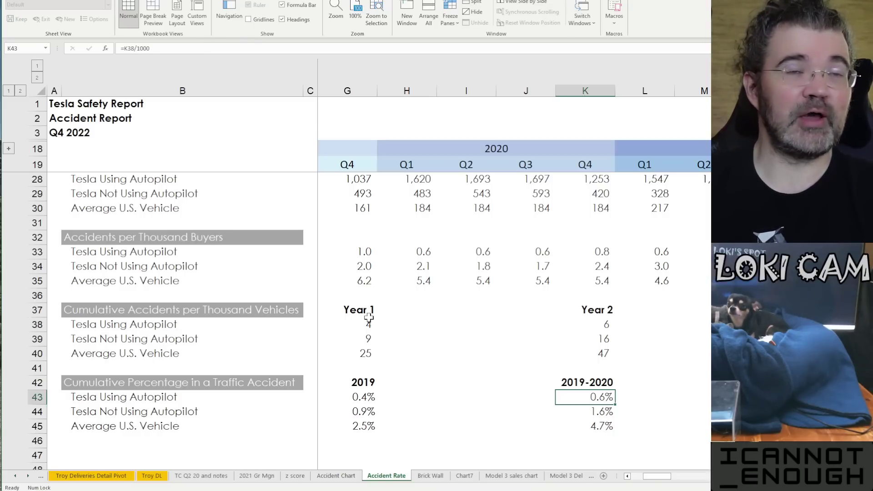
Return to the Accident Chart sheet to review the % of Vehicles in Traffic Accidents chart, leaving it unselected.
click(327, 476)
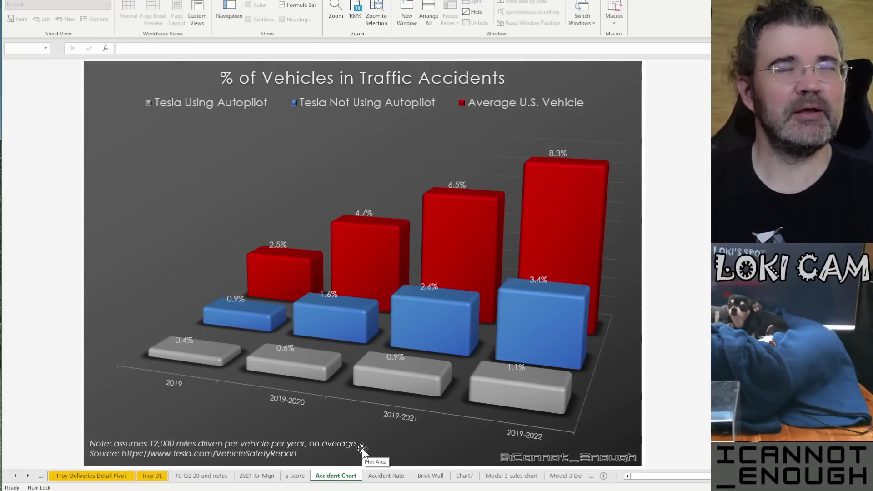
click(302, 174)
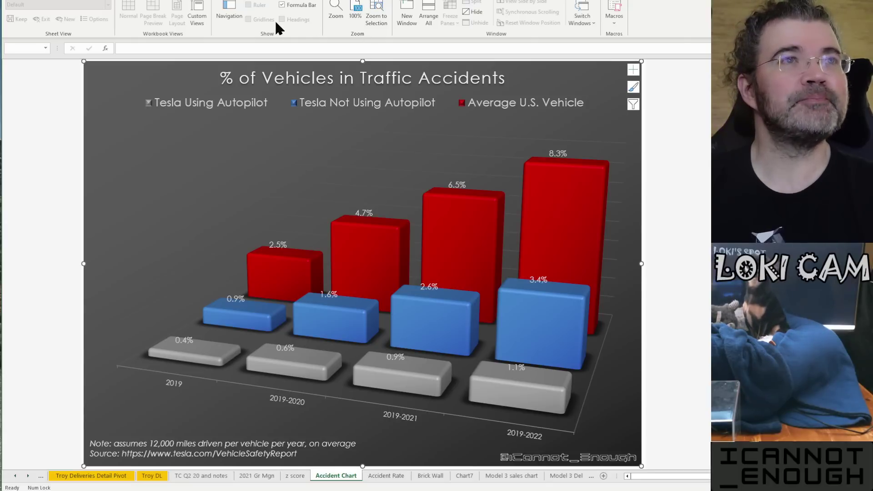
click(667, 332)
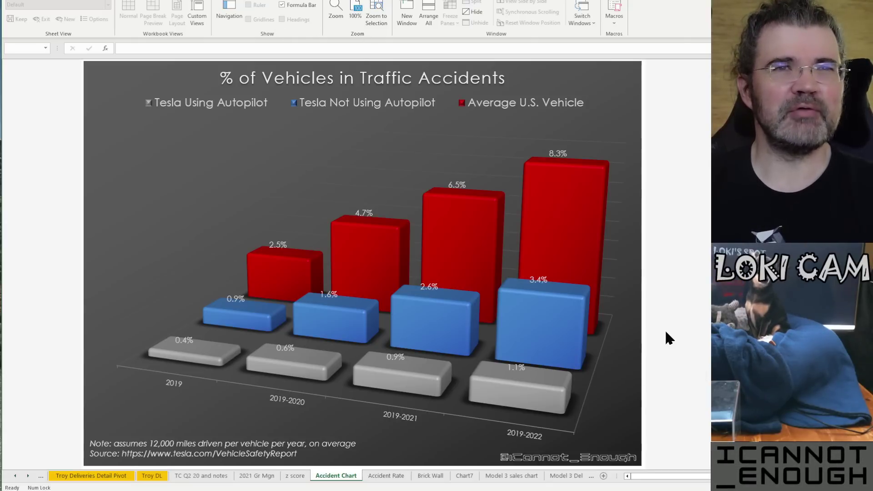